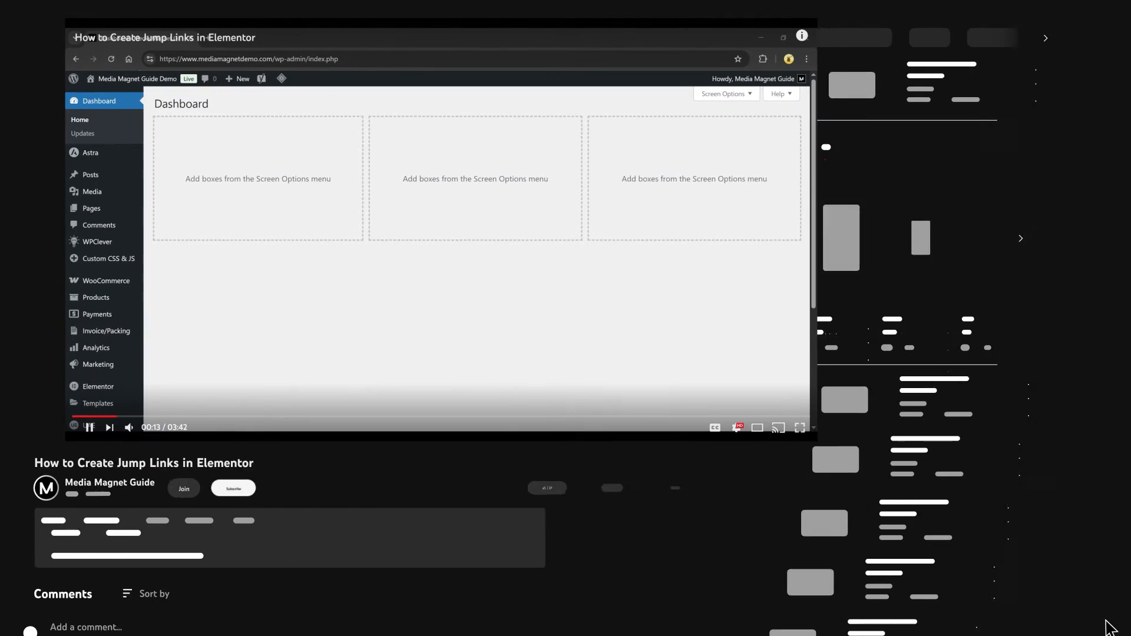
{"action": "left_click", "coordinate": [569, 496]}
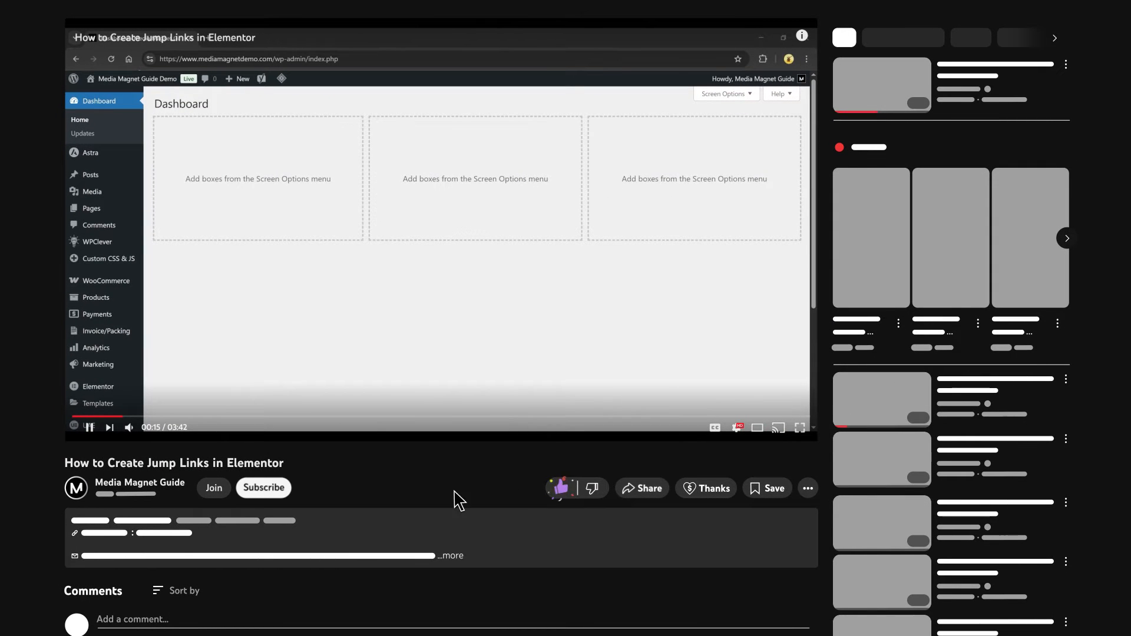
{"action": "left_click", "coordinate": [279, 494]}
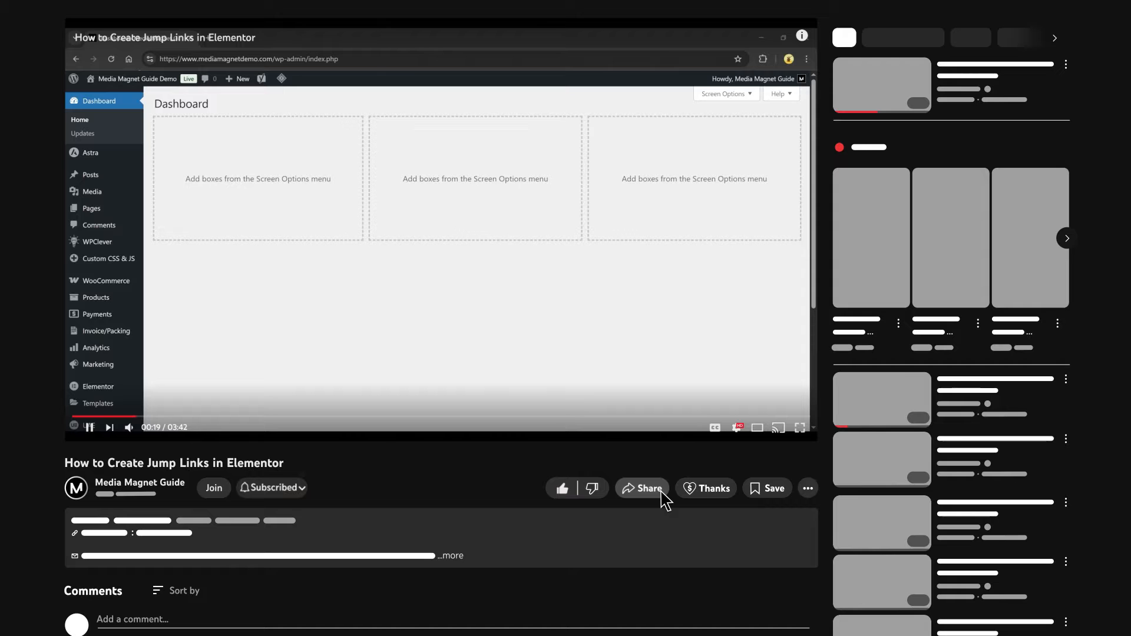
{"action": "left_click", "coordinate": [799, 427]}
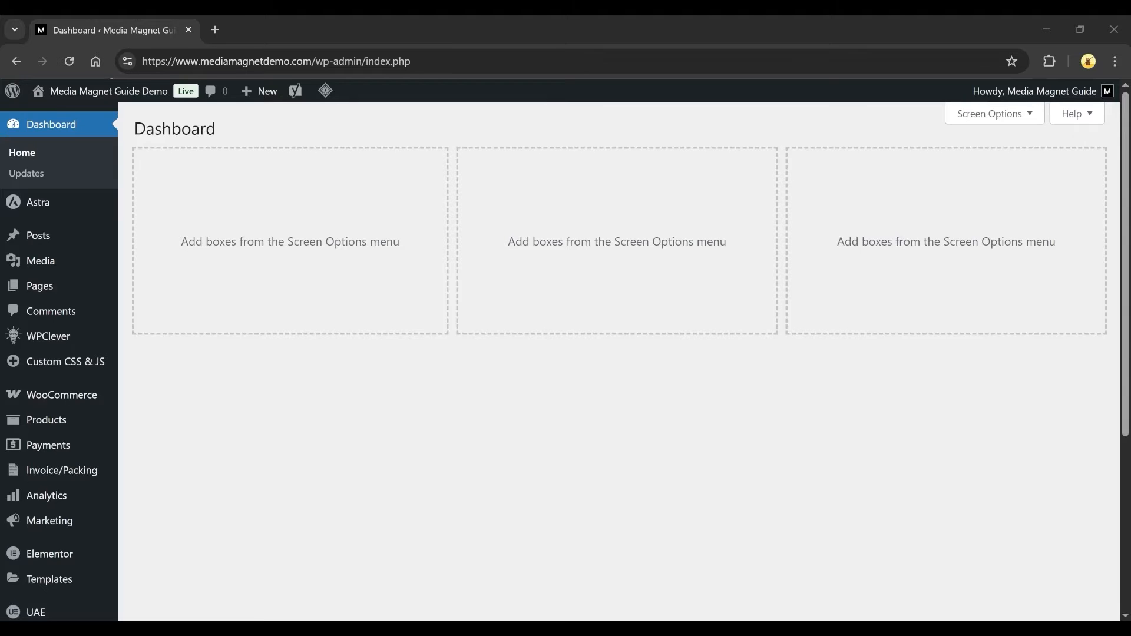
Step: Open the site's Home page from the list of all pages for editing with Elementor
{"action": "mouse_move", "coordinate": [13, 286]}
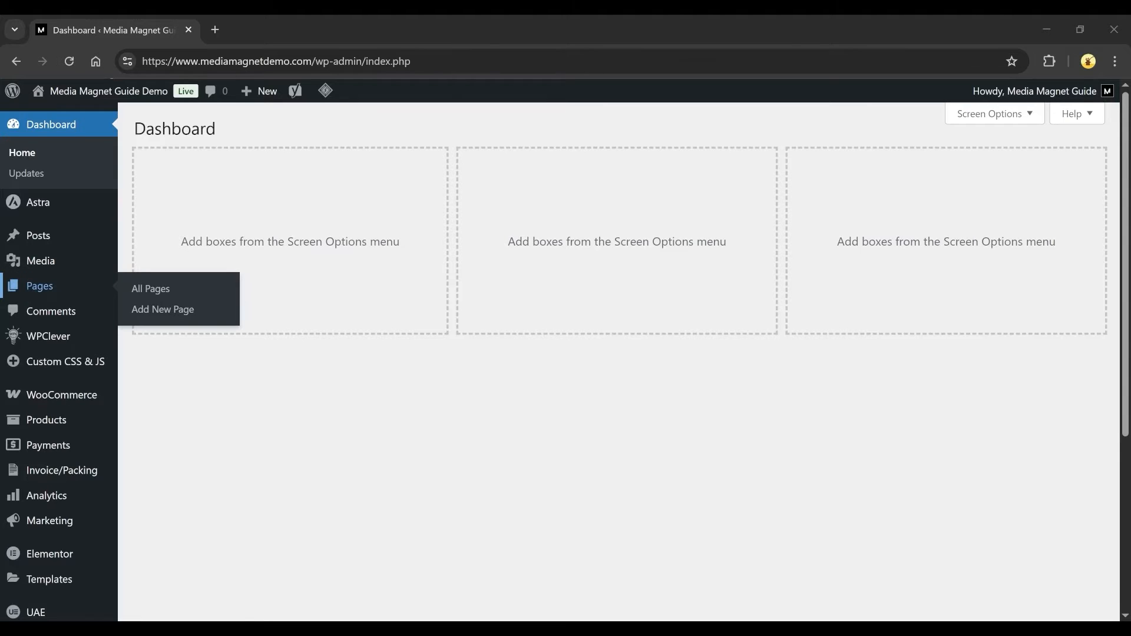
{"action": "left_click", "coordinate": [150, 289]}
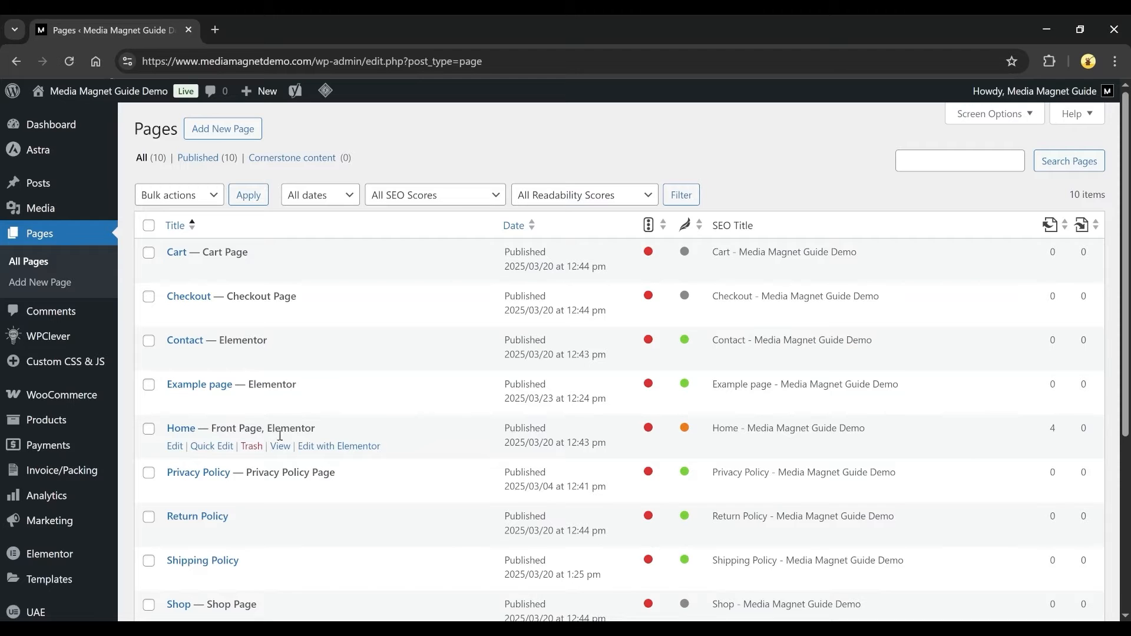
{"action": "left_click", "coordinate": [337, 446]}
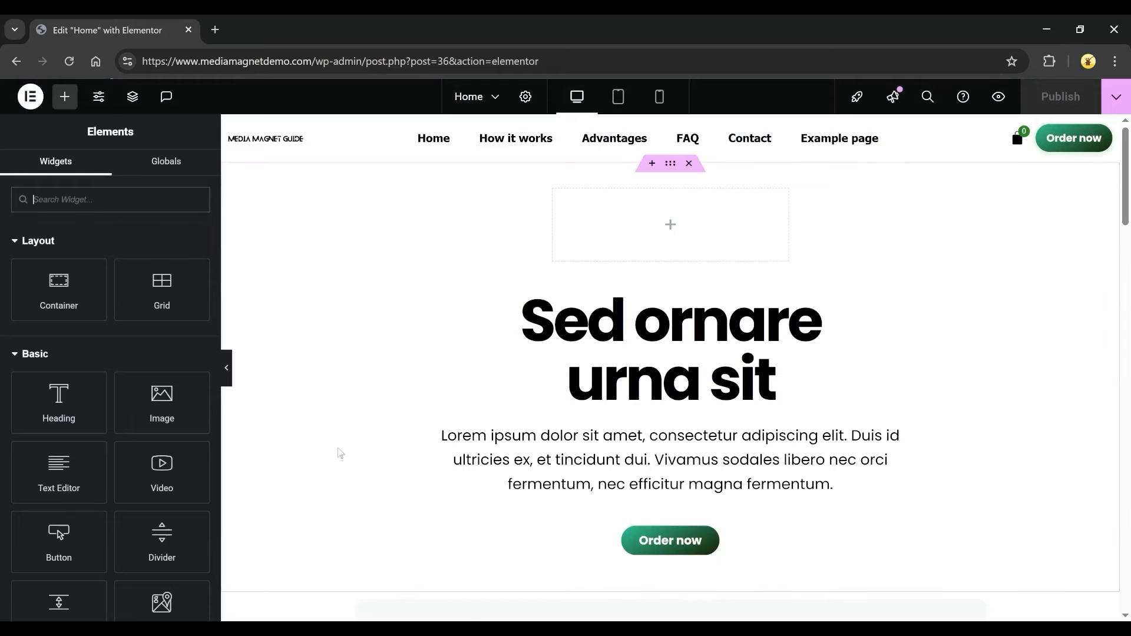
Step: Give the container around the "Link to example page" heading and its paragraph the CSS ID examplepage
{"action": "scroll", "coordinate": [993, 351], "scroll_direction": "down", "scroll_amount": 1}
{"action": "scroll", "coordinate": [994, 352], "scroll_direction": "down", "scroll_amount": 1}
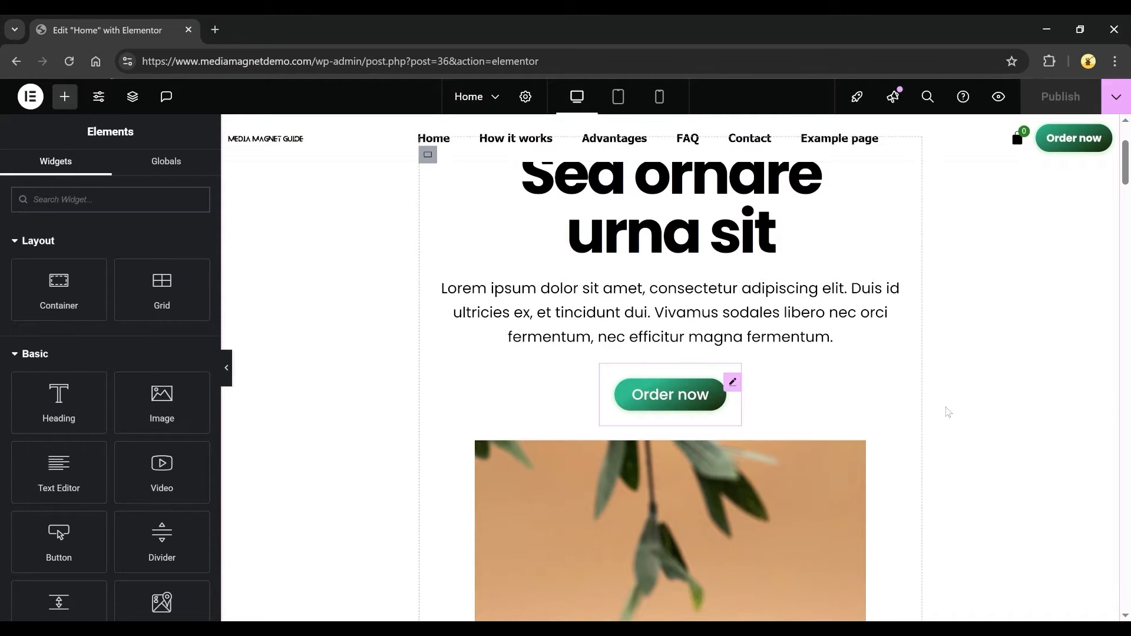
{"action": "scroll", "coordinate": [946, 410], "scroll_direction": "down", "scroll_amount": 4}
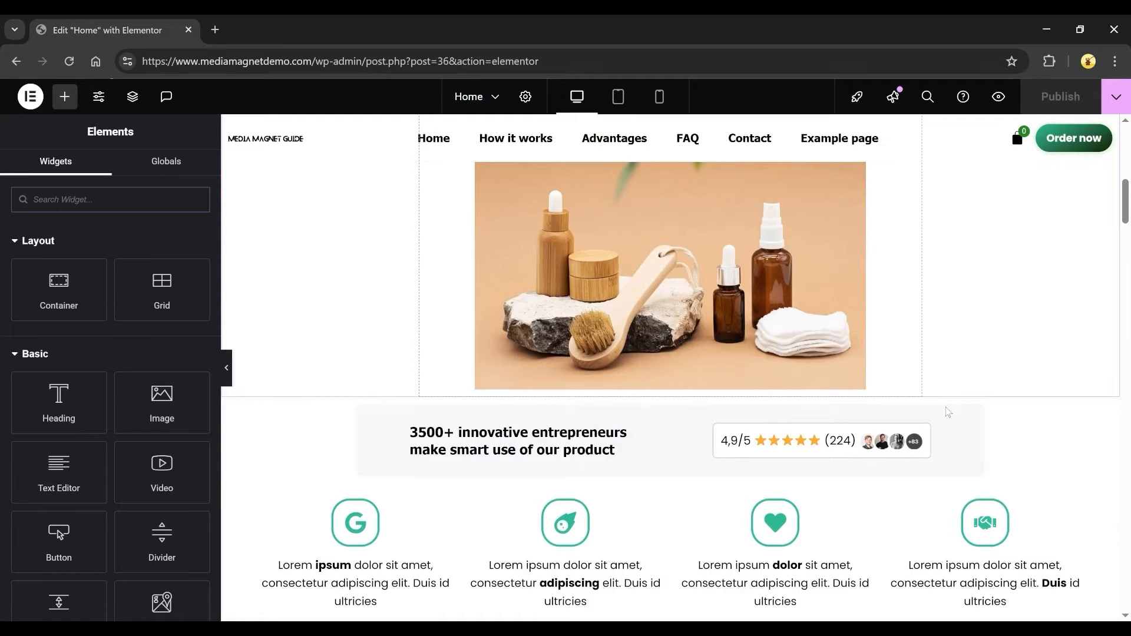
{"action": "scroll", "coordinate": [945, 410], "scroll_direction": "down", "scroll_amount": 6}
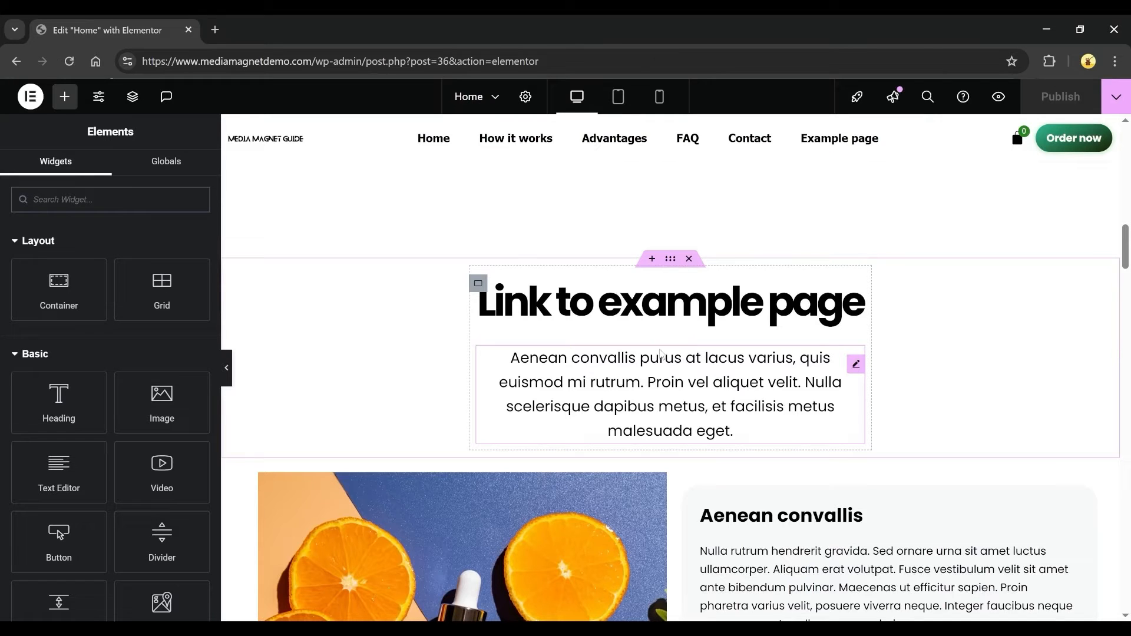
{"action": "left_click", "coordinate": [671, 264]}
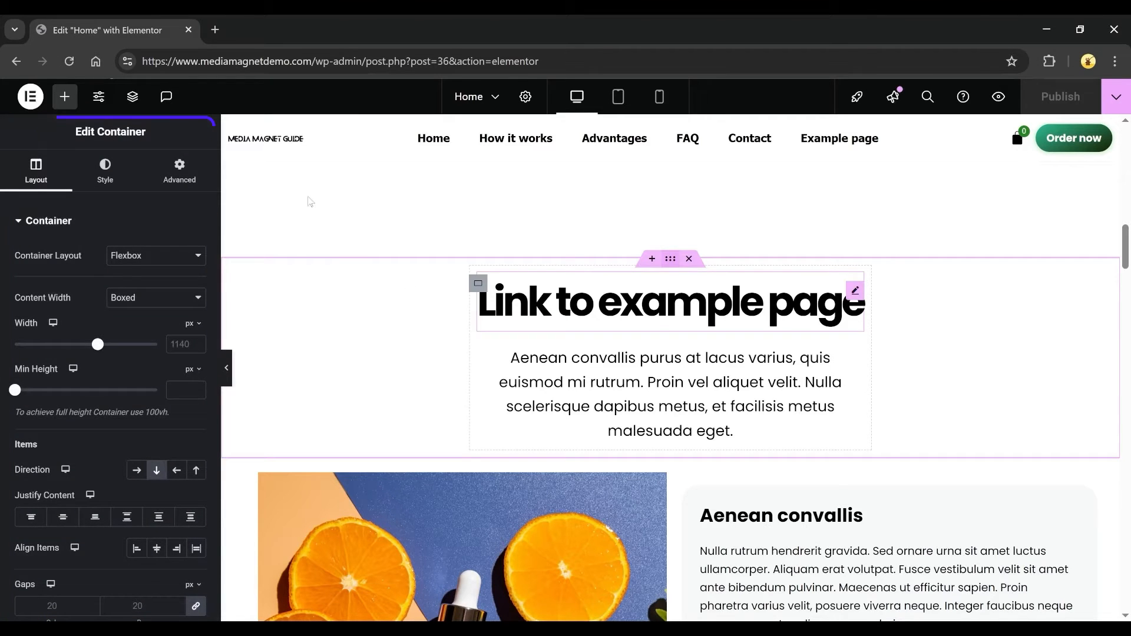
{"action": "left_click", "coordinate": [178, 173]}
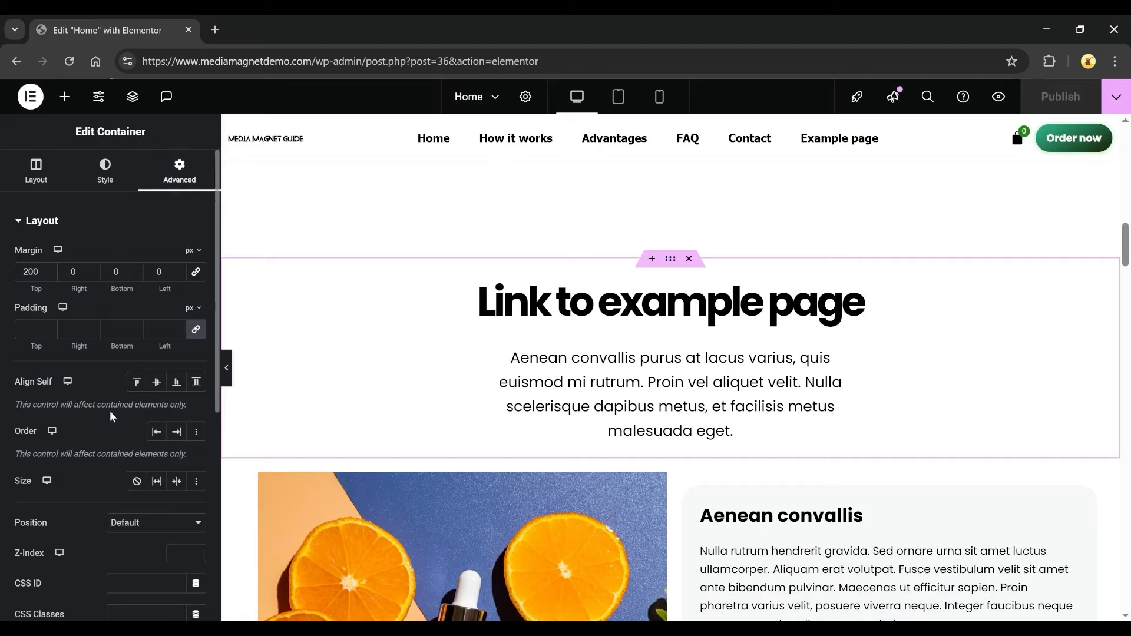
{"action": "scroll", "coordinate": [143, 585], "scroll_direction": "down", "scroll_amount": 1}
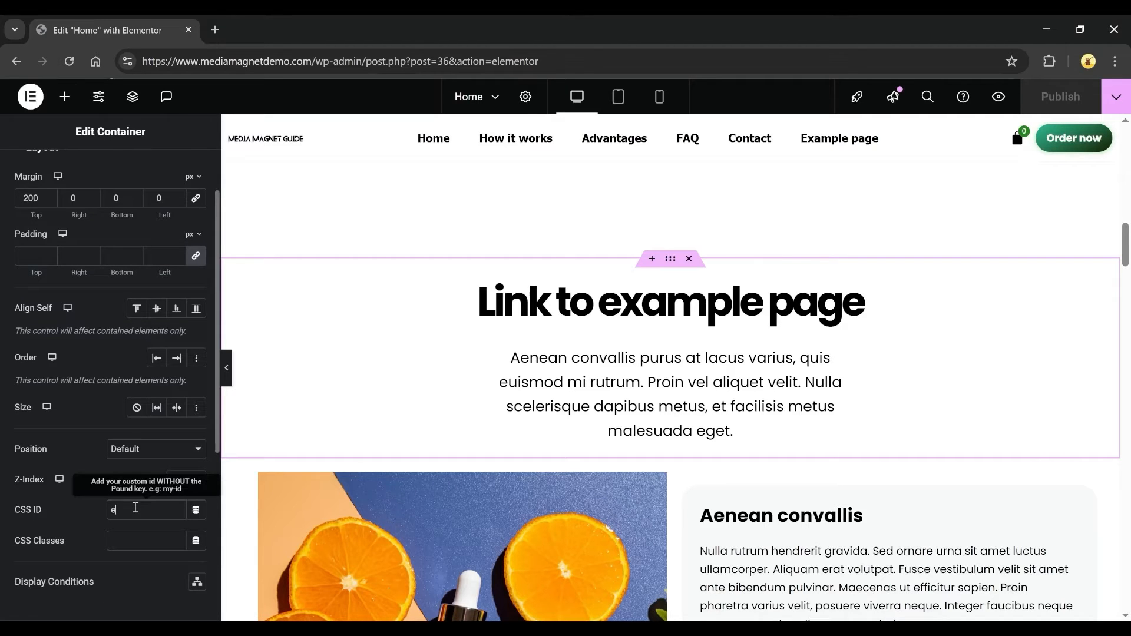
{"action": "type", "text": "xamplepage"}
{"action": "left_click_drag", "start_coordinate": [169, 513], "coordinate": [101, 512]}
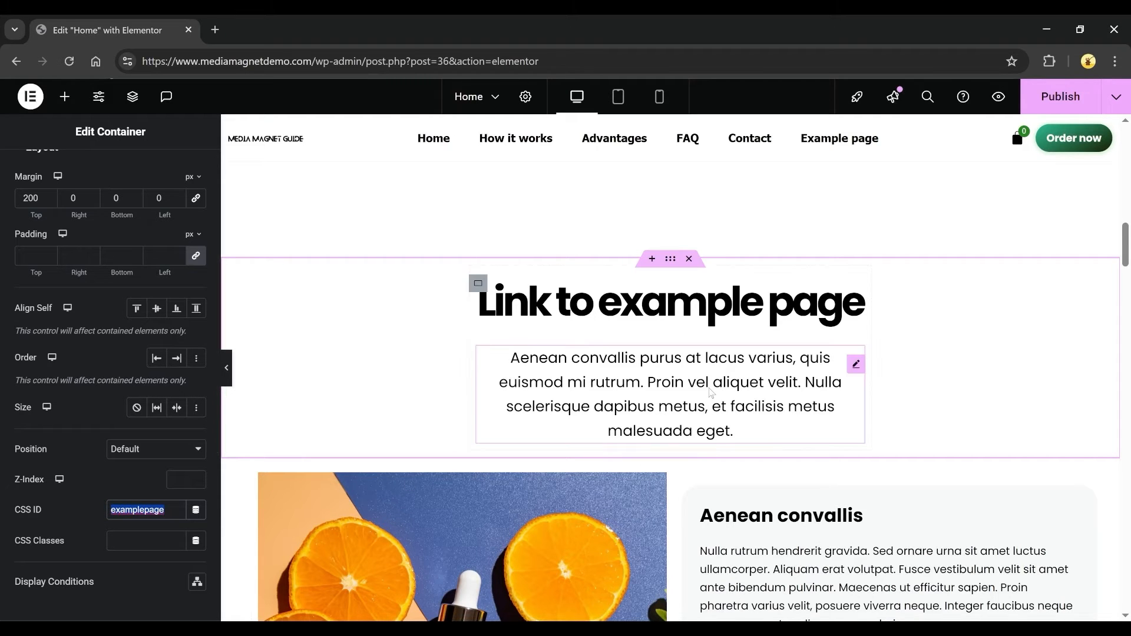
Step: Change the text of the "Order now" button under the hero paragraph to "Jump to example page"
{"action": "scroll", "coordinate": [710, 392], "scroll_direction": "up", "scroll_amount": 10}
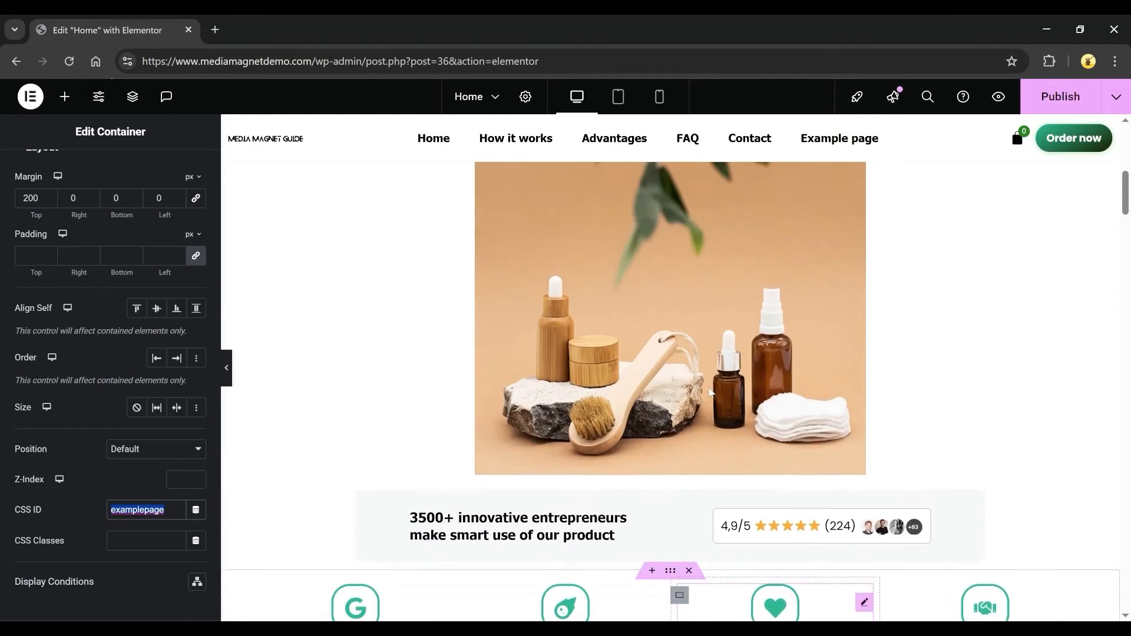
{"action": "scroll", "coordinate": [711, 393], "scroll_direction": "up", "scroll_amount": 5}
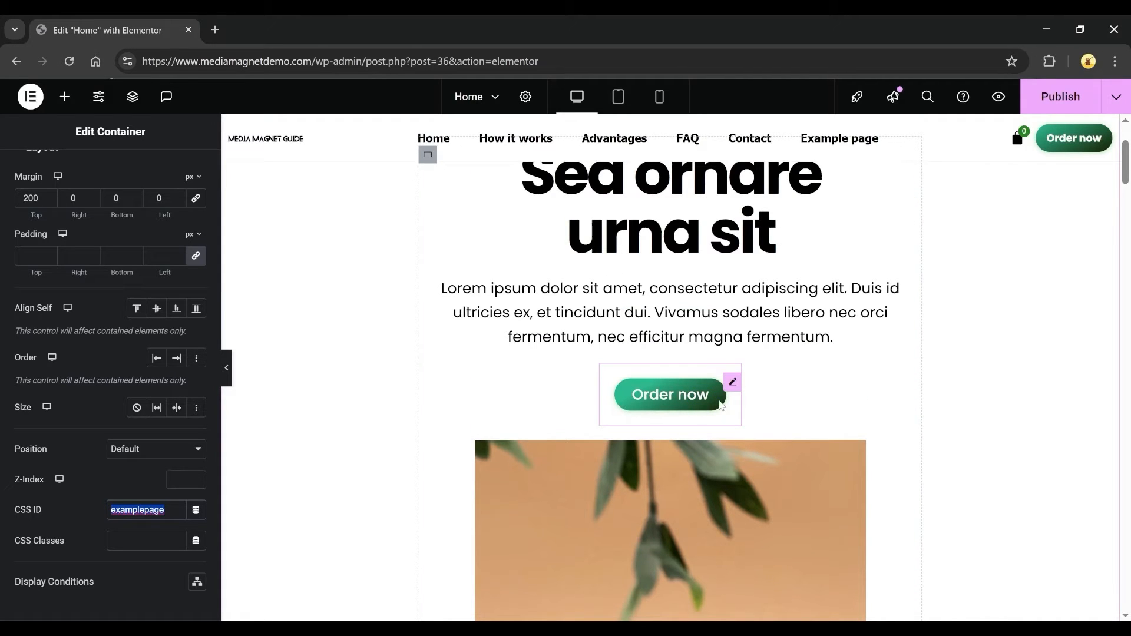
{"action": "left_click", "coordinate": [732, 383]}
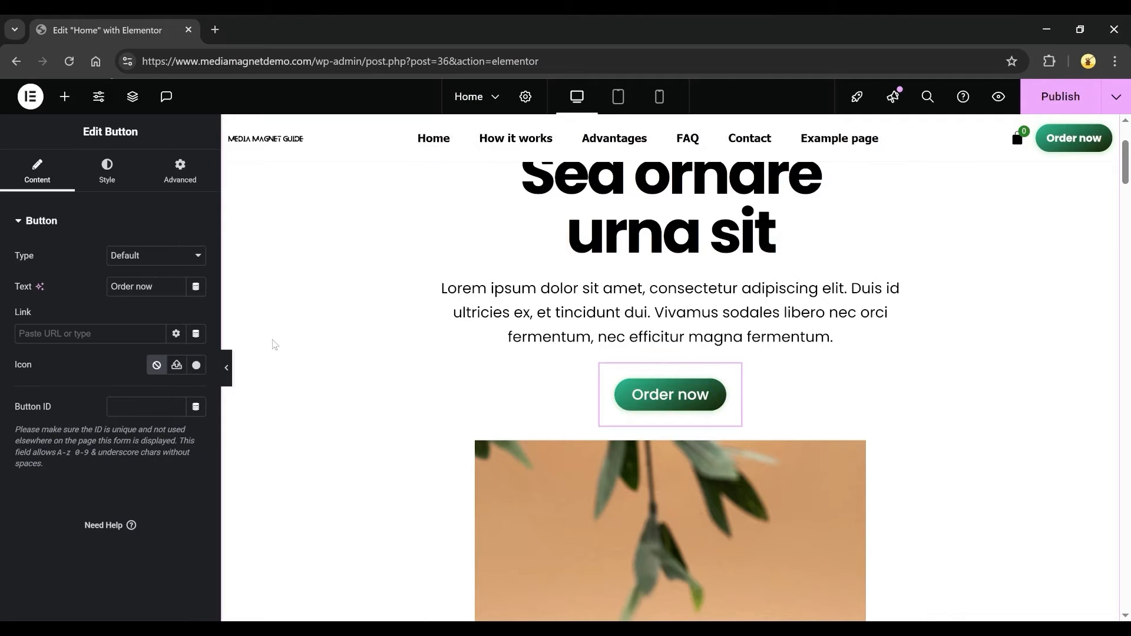
{"action": "double_click", "coordinate": [145, 286]}
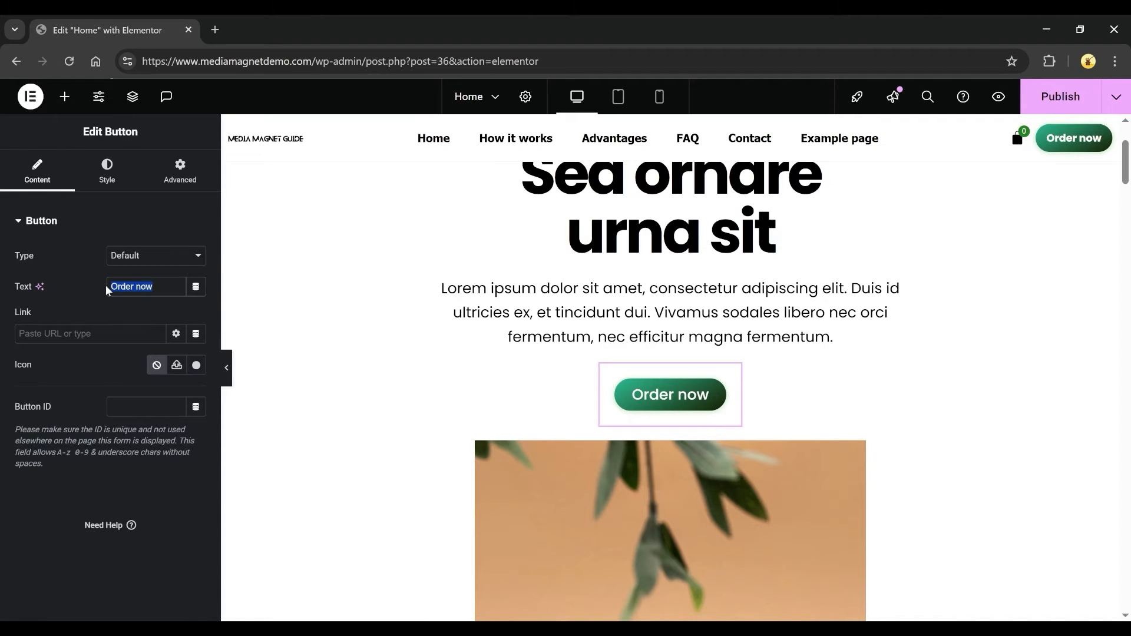
{"action": "type", "text": "Jump to e"}
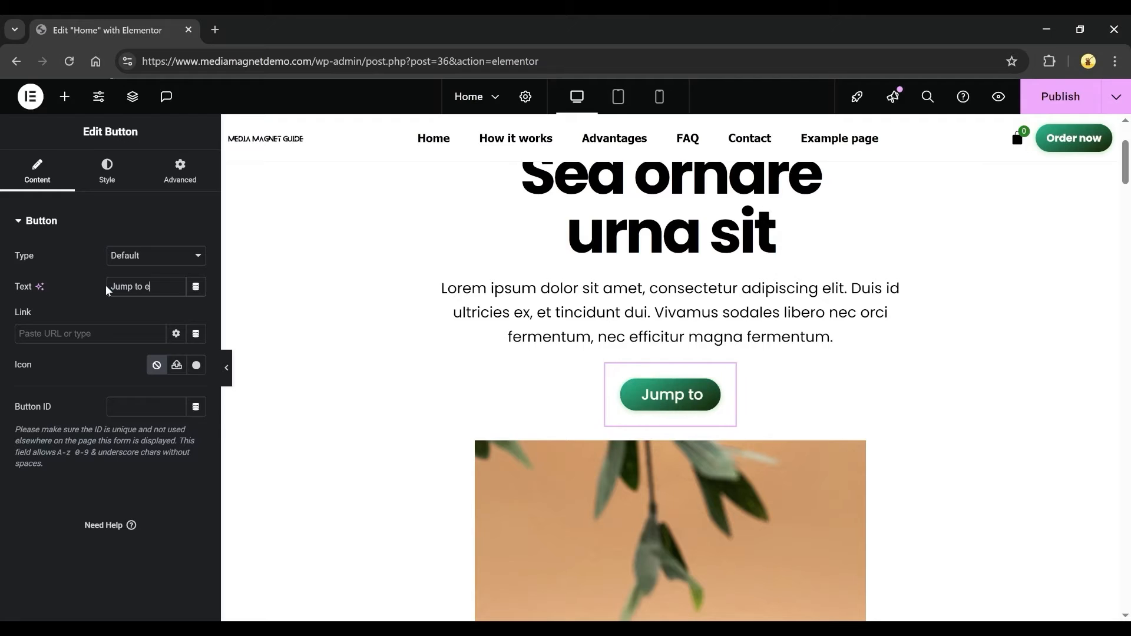
{"action": "type", "text": "xample page"}
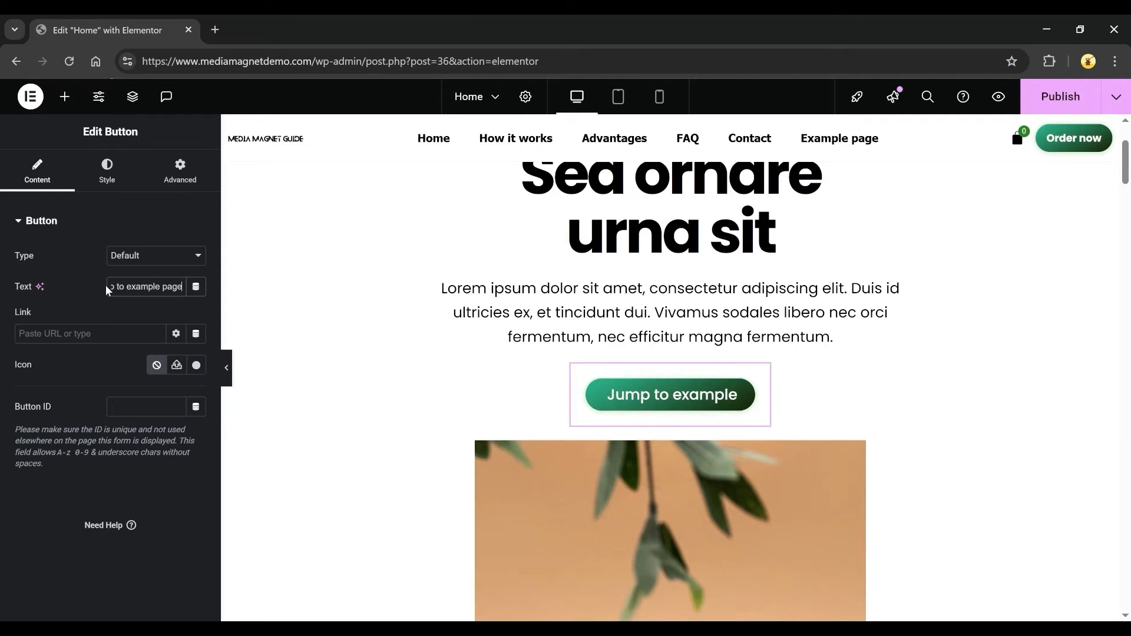
Step: Link the "Jump to example page" button to #examplepage and publish the Home page
{"action": "left_click", "coordinate": [67, 333]}
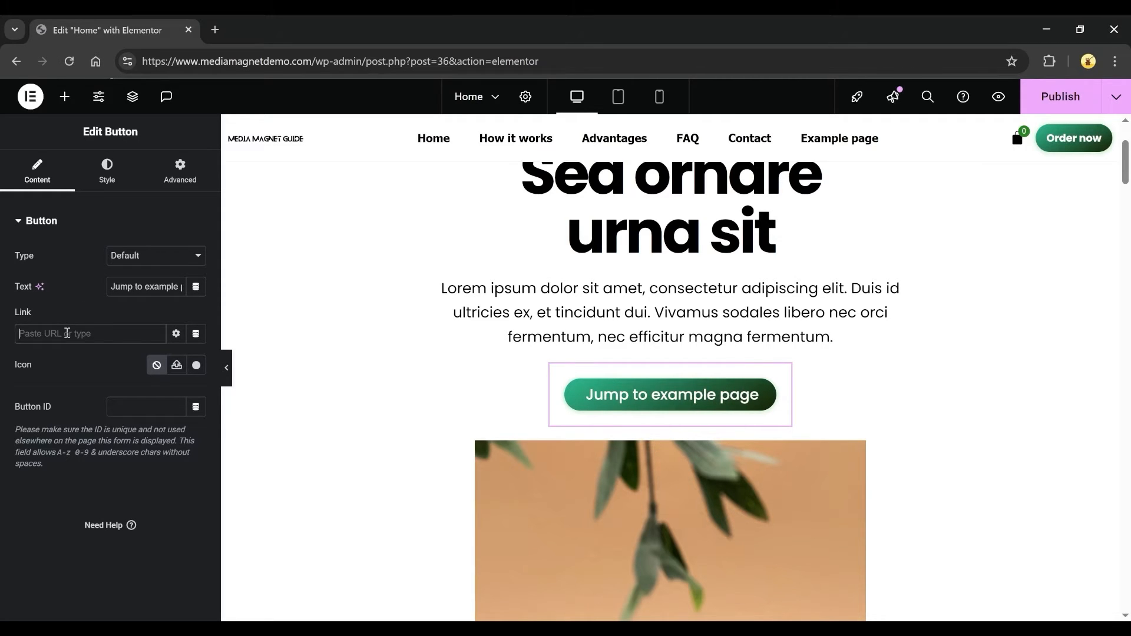
{"action": "type", "text": "#examplepage"}
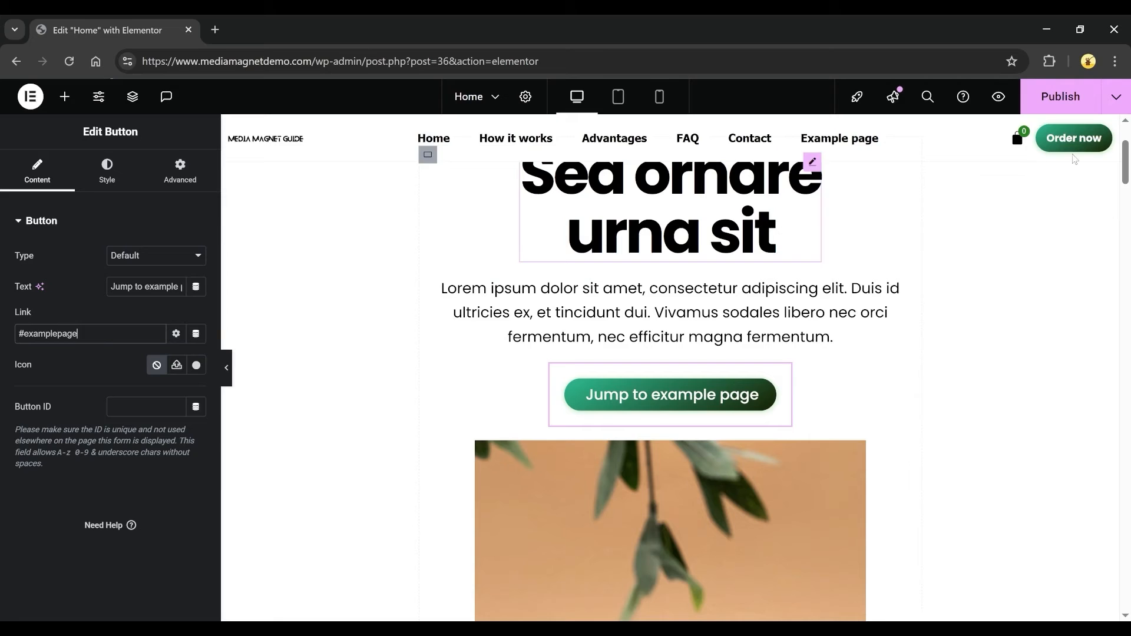
{"action": "left_click", "coordinate": [1050, 99]}
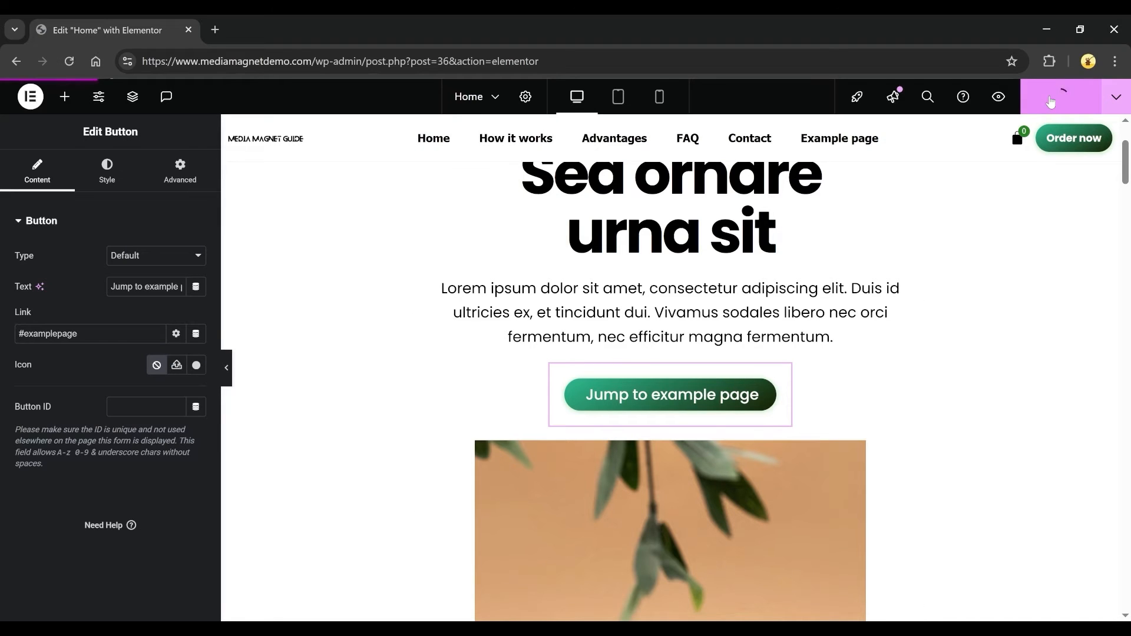
Step: Preview the Home page and test the jump link of the "Jump to example page" button
{"action": "left_click", "coordinate": [998, 101]}
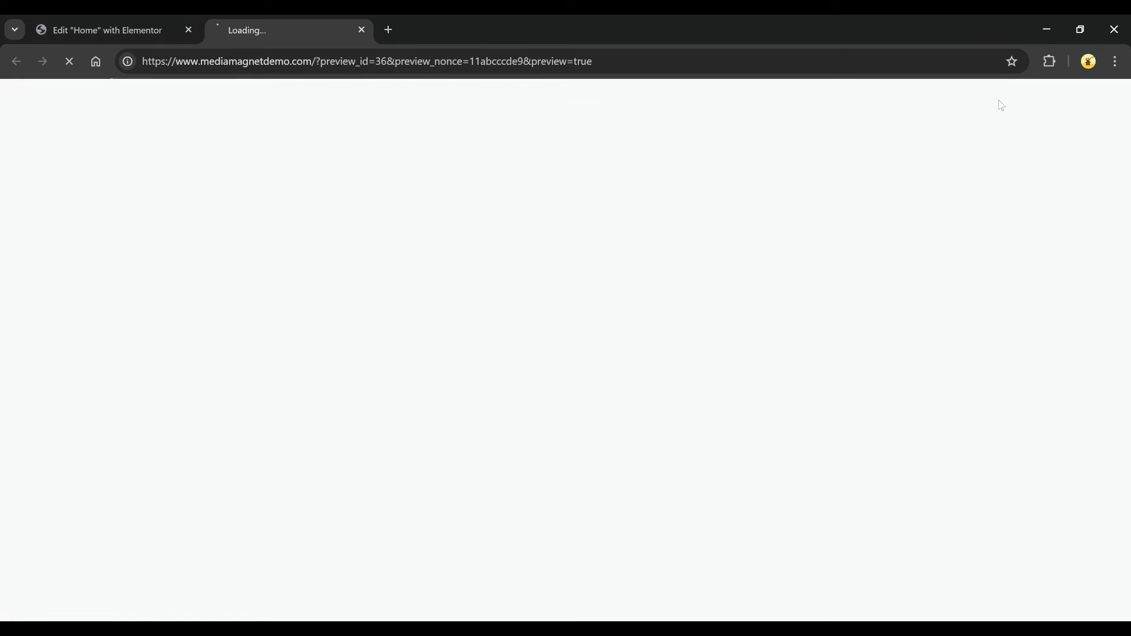
{"action": "mouse_move", "coordinate": [1000, 105]}
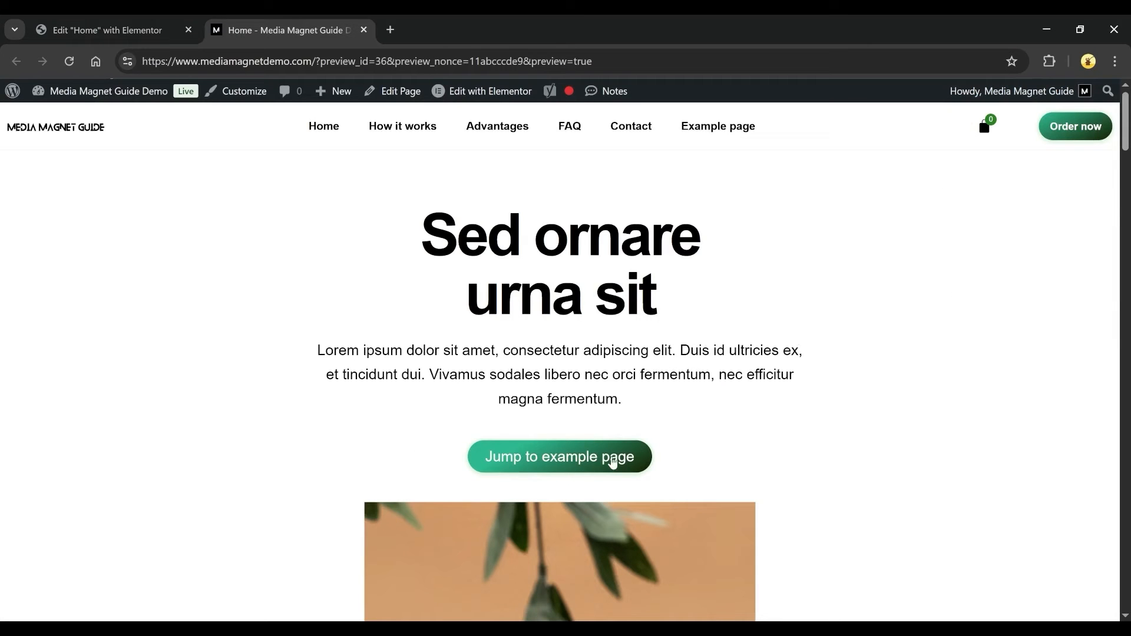
{"action": "left_click", "coordinate": [578, 462]}
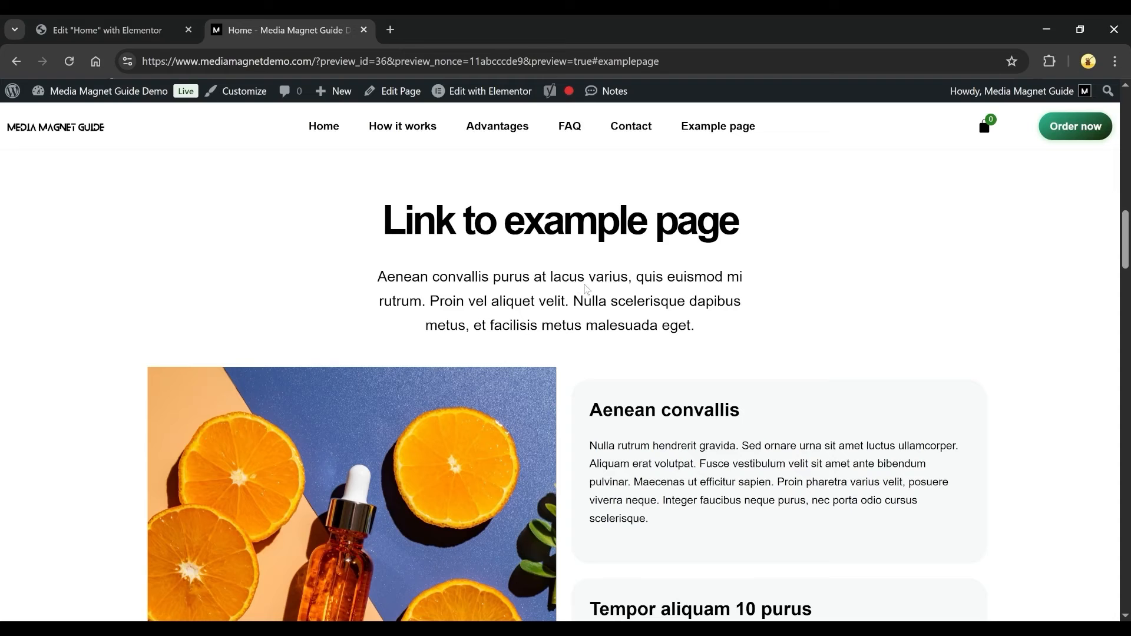
Step: Go to the site's Example page and open it for editing with Elementor
{"action": "left_click", "coordinate": [723, 129]}
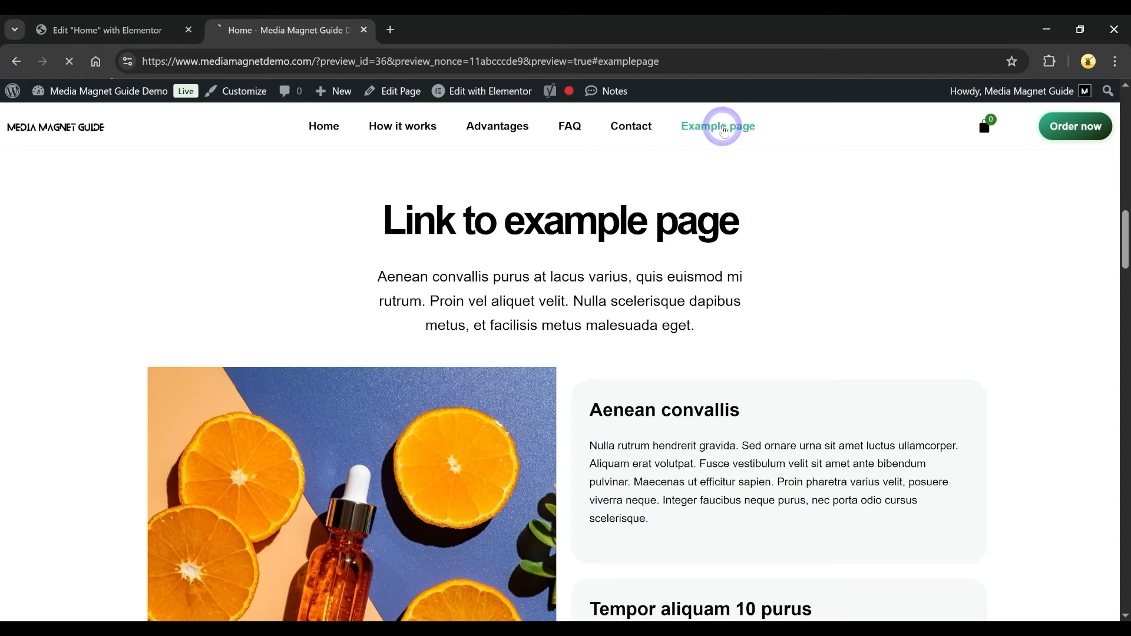
{"action": "left_click", "coordinate": [478, 92]}
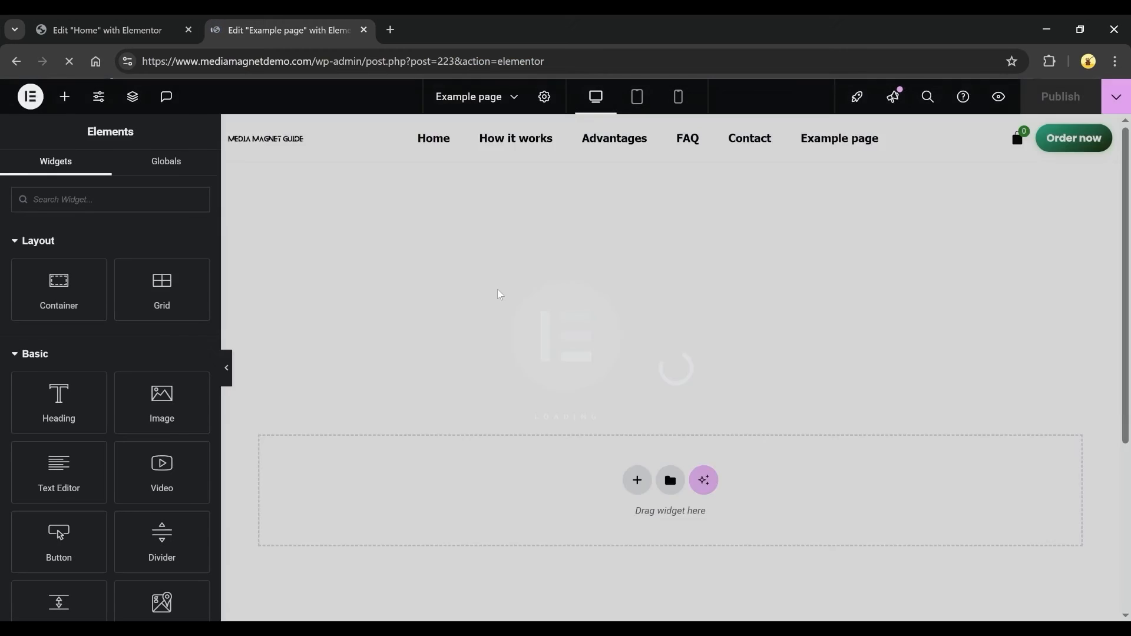
{"action": "scroll", "coordinate": [716, 432], "scroll_direction": "down", "scroll_amount": 4}
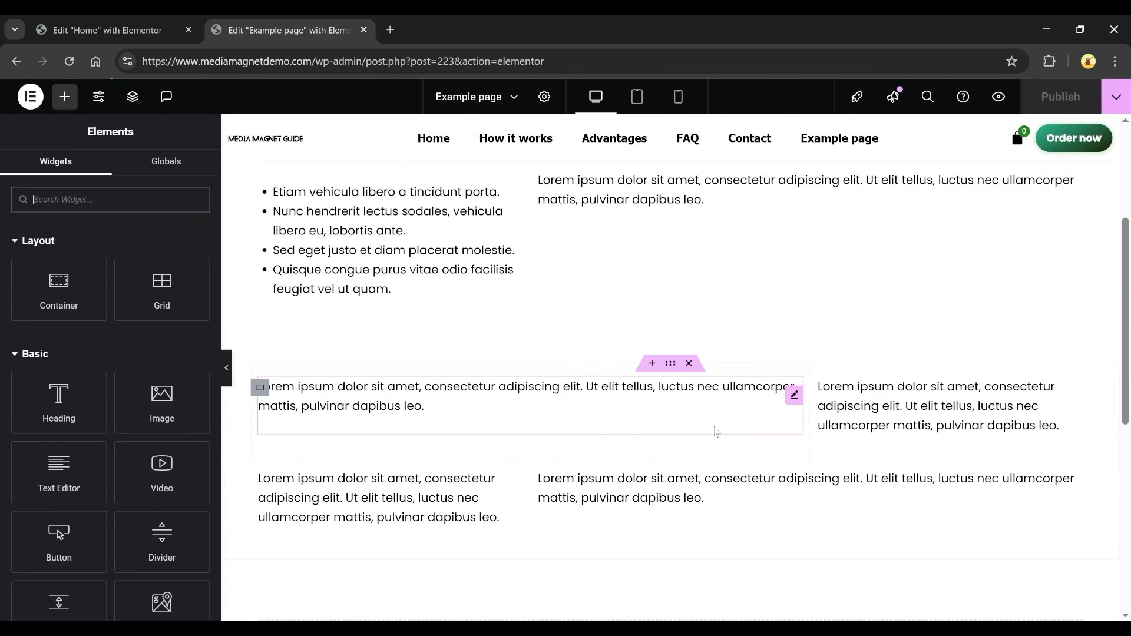
Step: Give the container with the four text blocks below the bullet list the CSS ID anotherpage and publish the Example page
{"action": "left_click", "coordinate": [670, 363]}
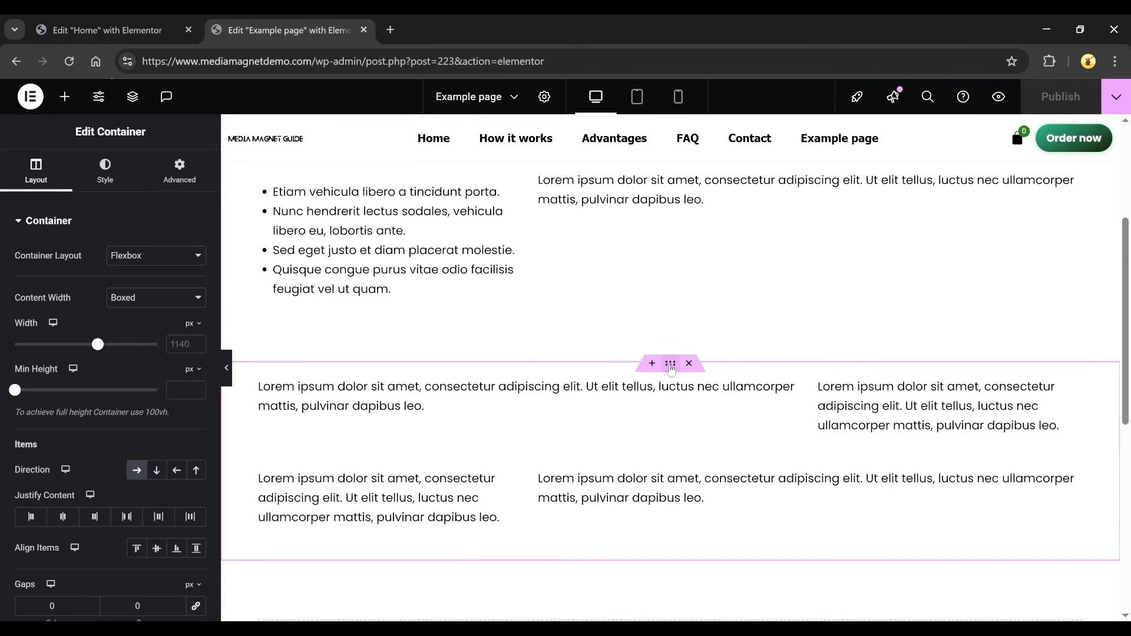
{"action": "left_click", "coordinate": [180, 174]}
{"action": "scroll", "coordinate": [115, 433], "scroll_direction": "down", "scroll_amount": 3}
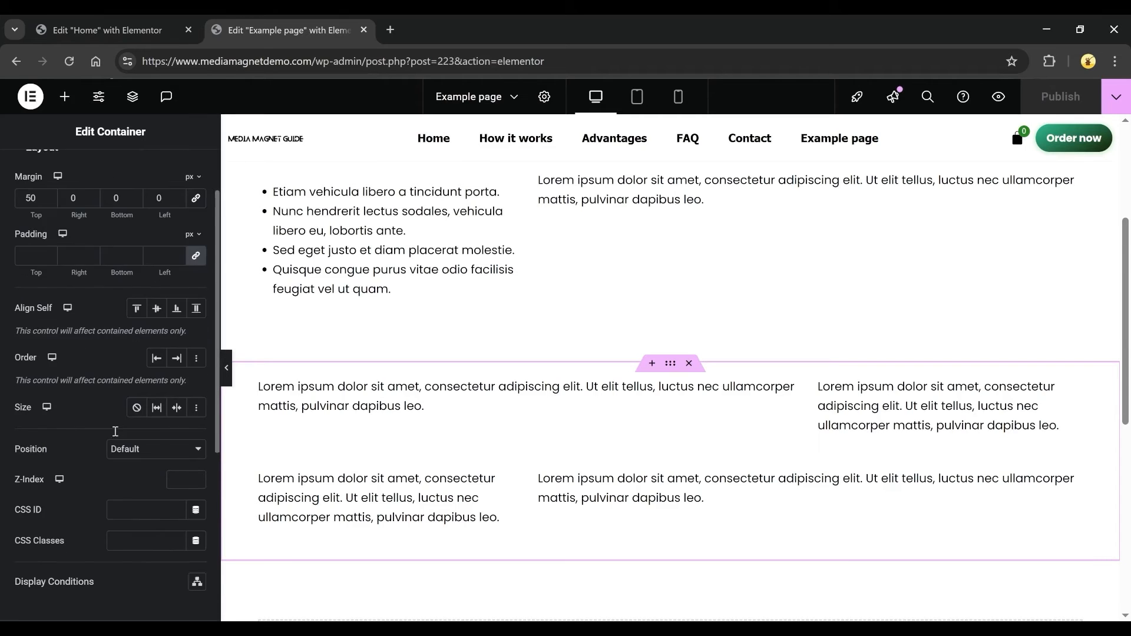
{"action": "left_click", "coordinate": [134, 436]}
{"action": "type", "text": "anotherpage"}
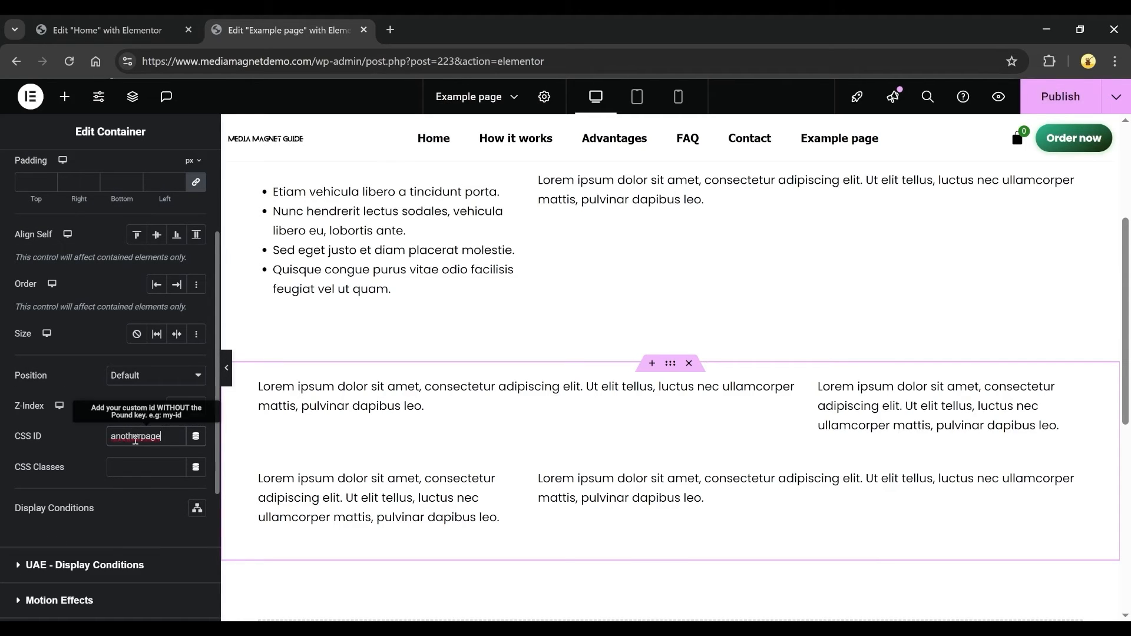
{"action": "left_click", "coordinate": [1052, 99]}
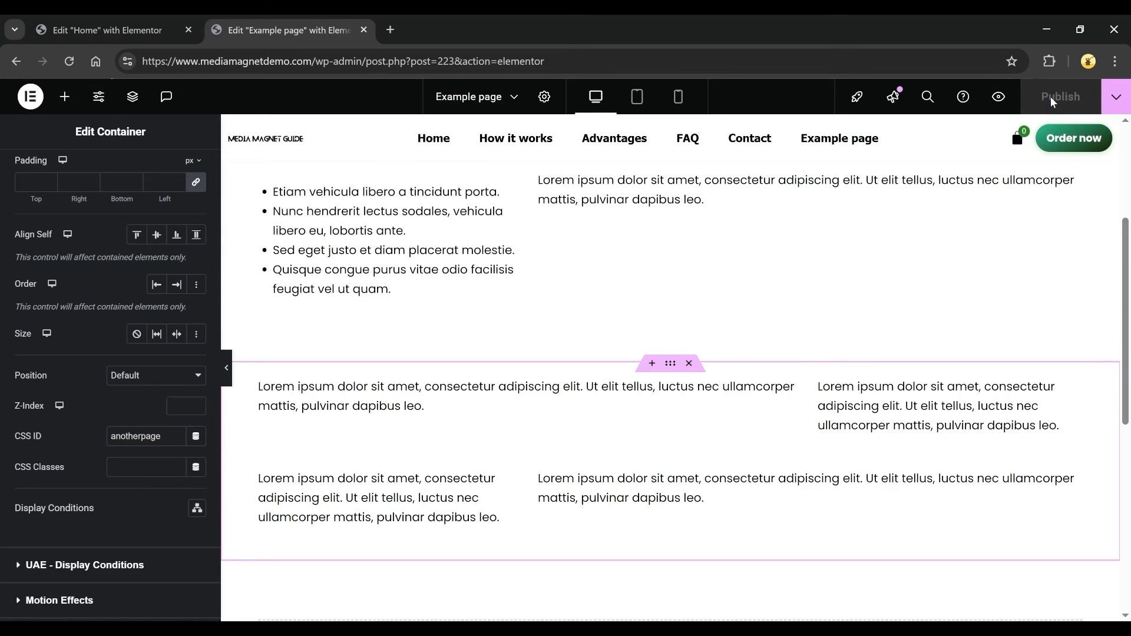
{"action": "left_click", "coordinate": [115, 31]}
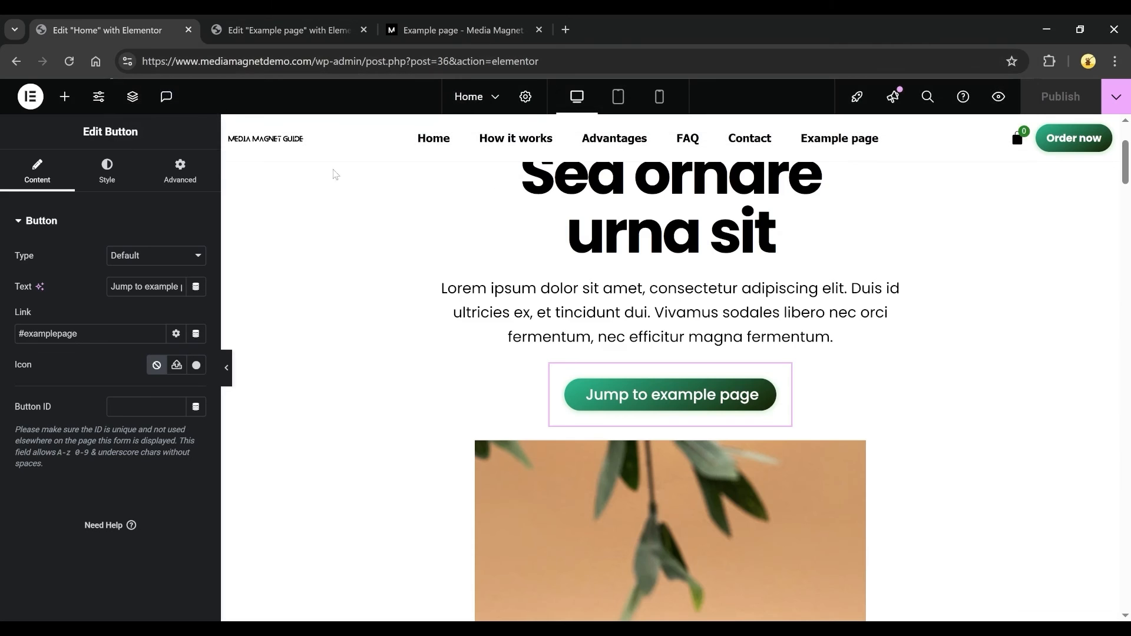
{"action": "triple_click", "coordinate": [113, 340]}
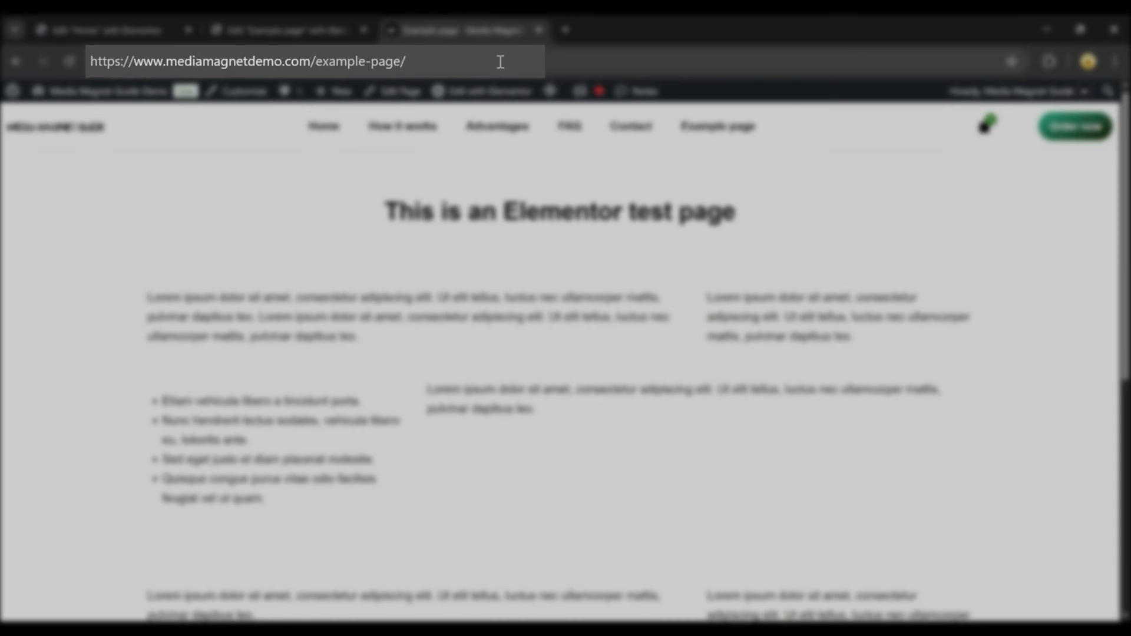
{"action": "left_click", "coordinate": [476, 60]}
{"action": "type", "text": "#anotherpage"}
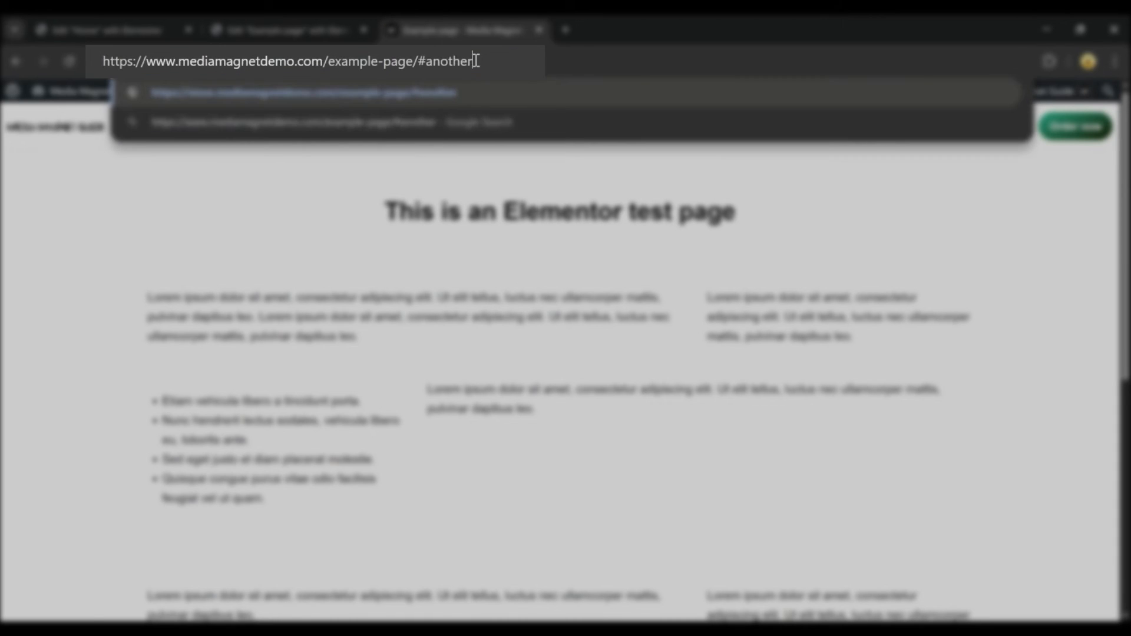
{"action": "key", "text": "ctrl+a"}
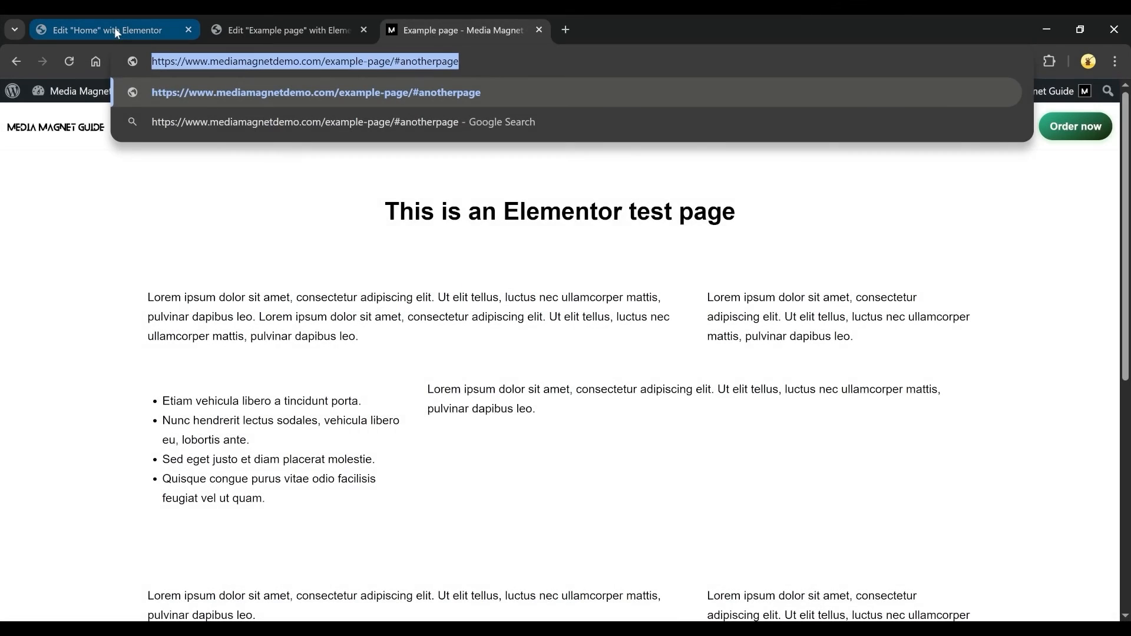
{"action": "left_click", "coordinate": [114, 28]}
{"action": "key", "text": "ctrl+v"}
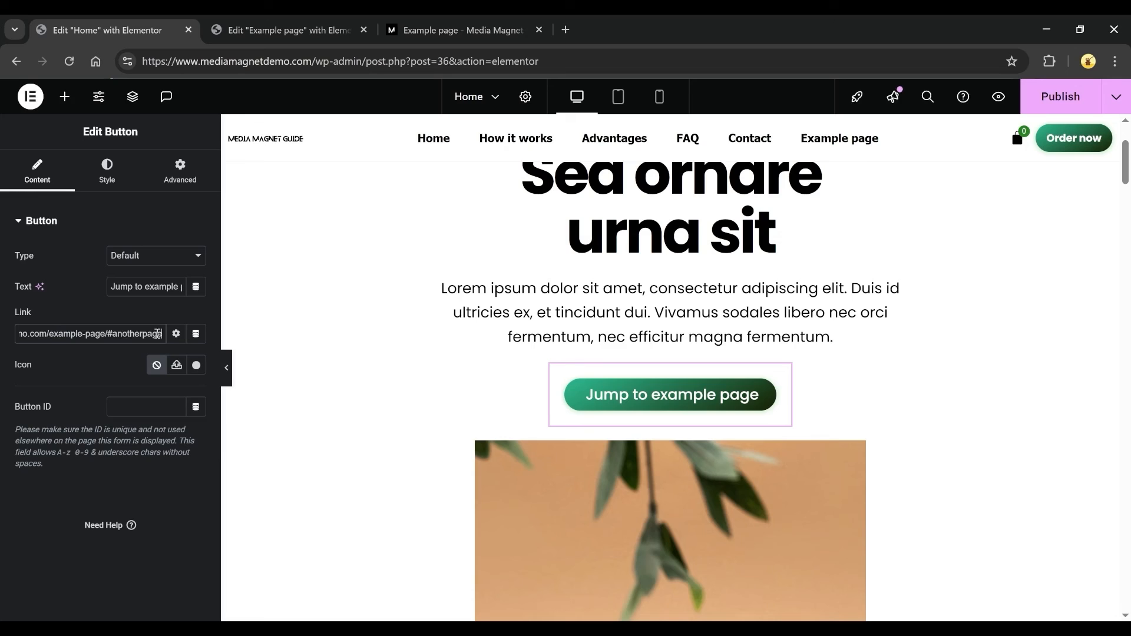
Step: Publish the Home page and test the "Jump to example page" button's link to the other page in the preview
{"action": "left_click", "coordinate": [1061, 97]}
{"action": "left_click", "coordinate": [999, 97]}
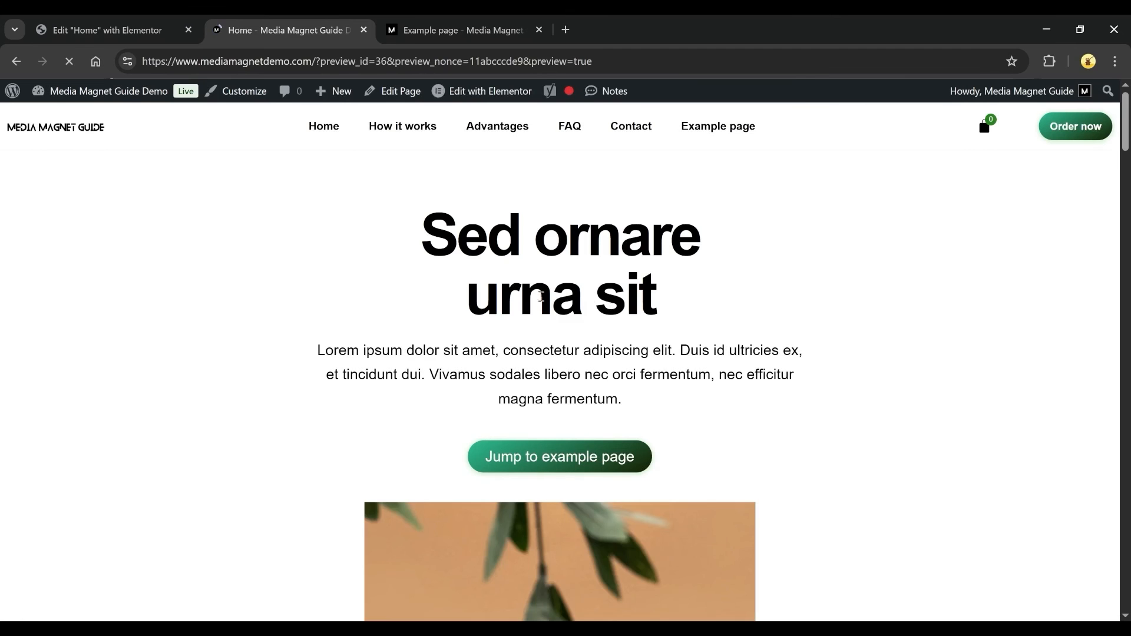
{"action": "left_click", "coordinate": [576, 462]}
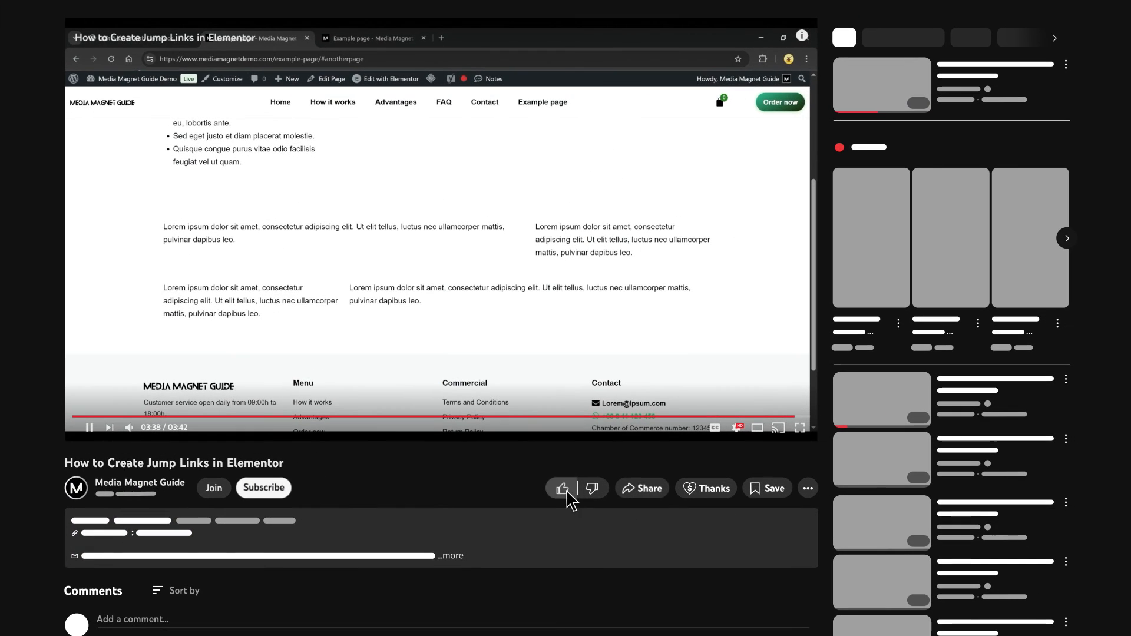
{"action": "left_click", "coordinate": [563, 489]}
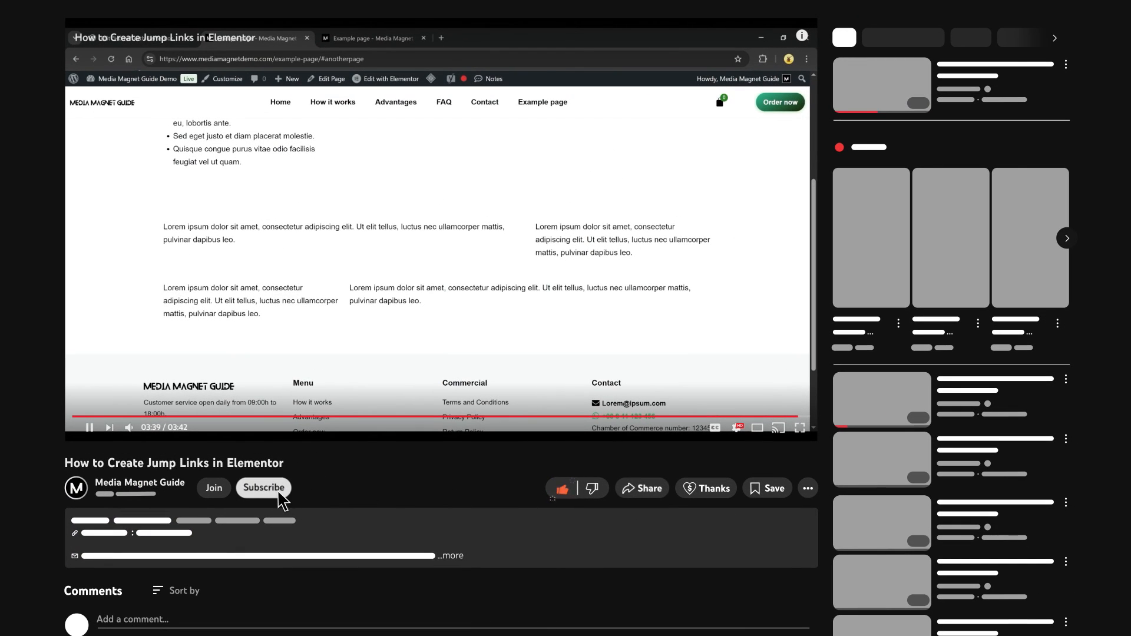